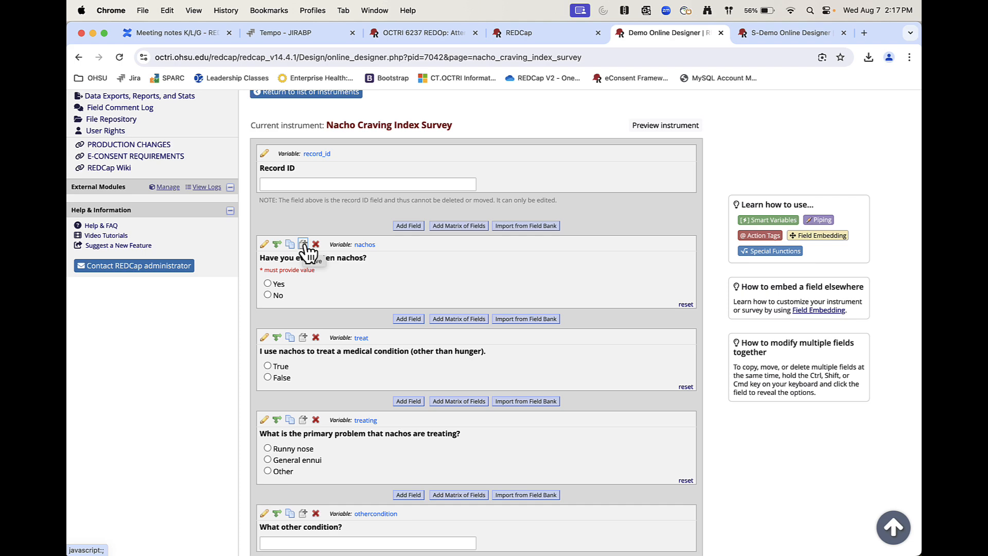
Review the locations available for moving the nachos field on the Nacho Craving Index Survey, and cancel the move.
left_click(303, 245)
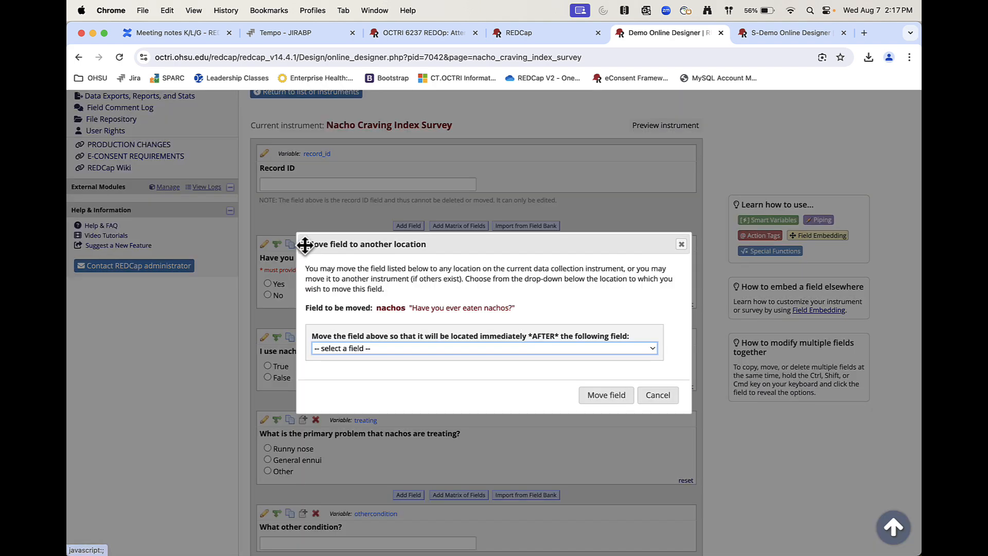
left_click(472, 348)
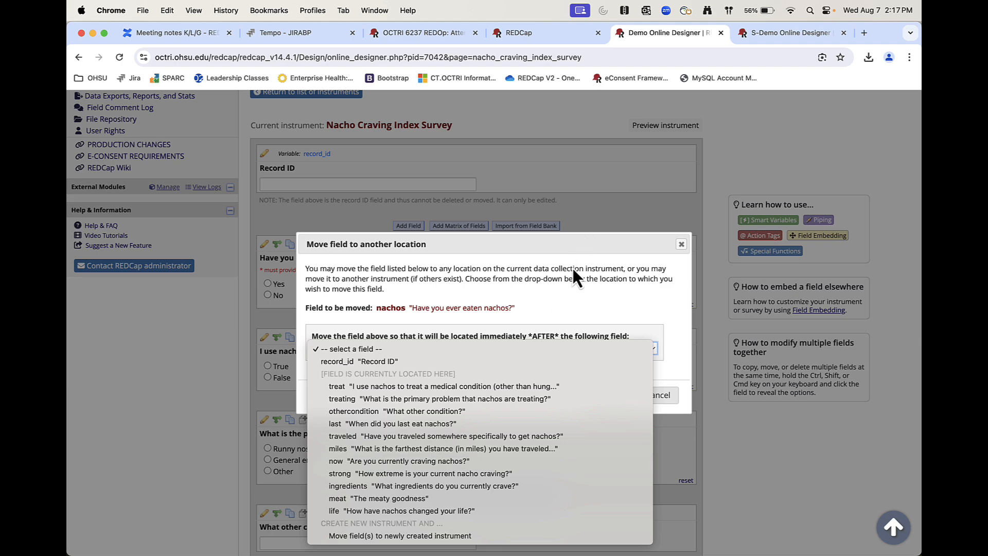
left_click(563, 287)
left_click(661, 399)
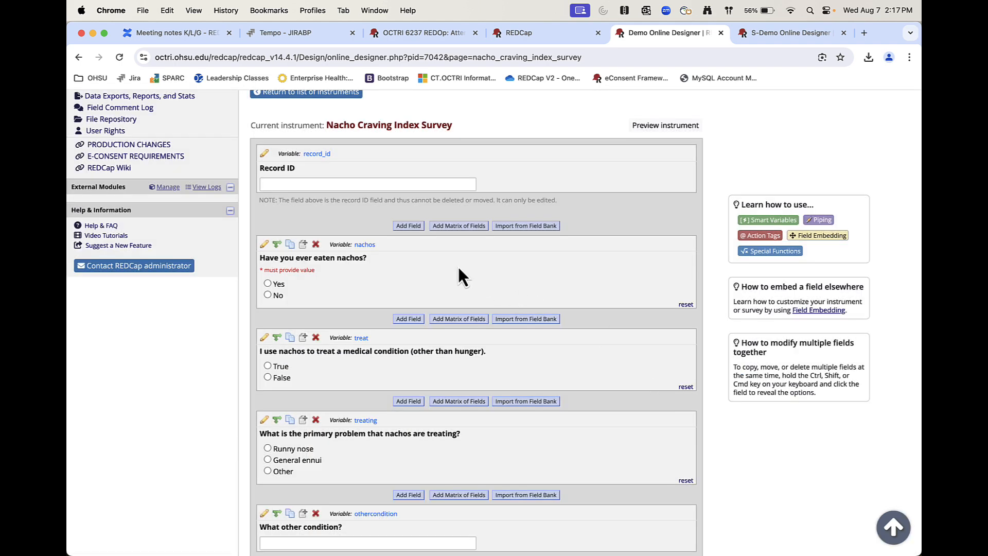
left_click_drag(458, 265, 447, 291)
Switch to the S-Demo Online Designer page, move the nachos field below the treat field and return it above treat.
left_click(792, 35)
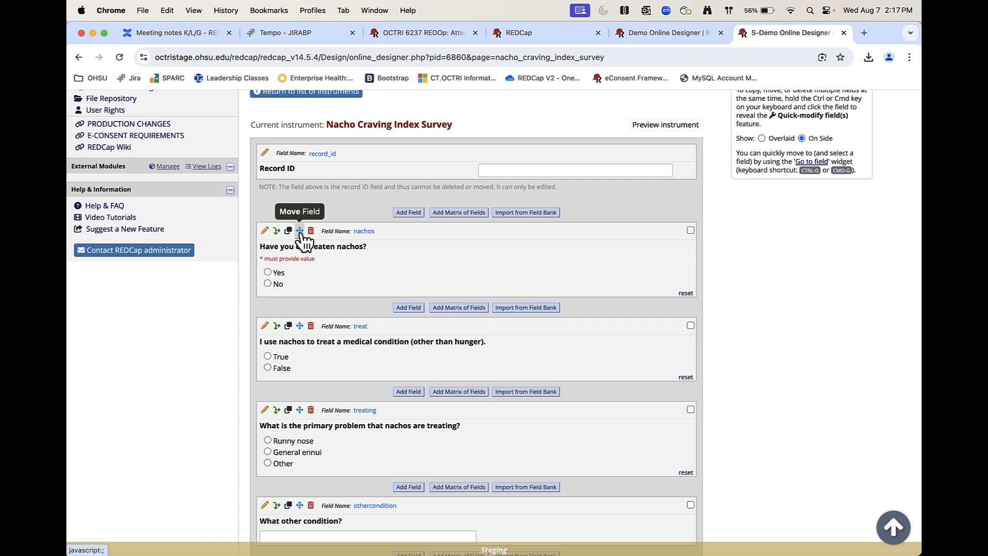
left_click_drag(303, 235, 303, 356)
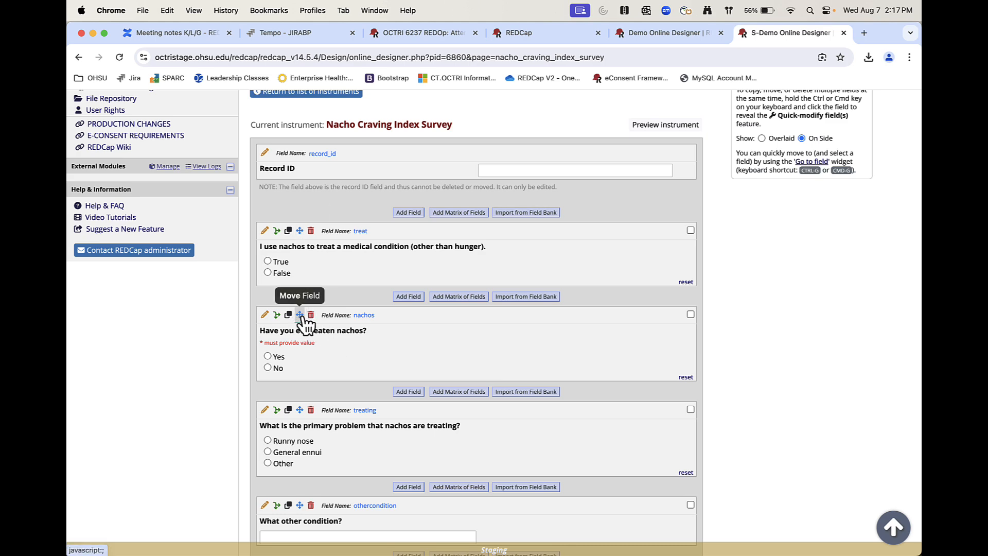
left_click_drag(303, 317, 304, 252)
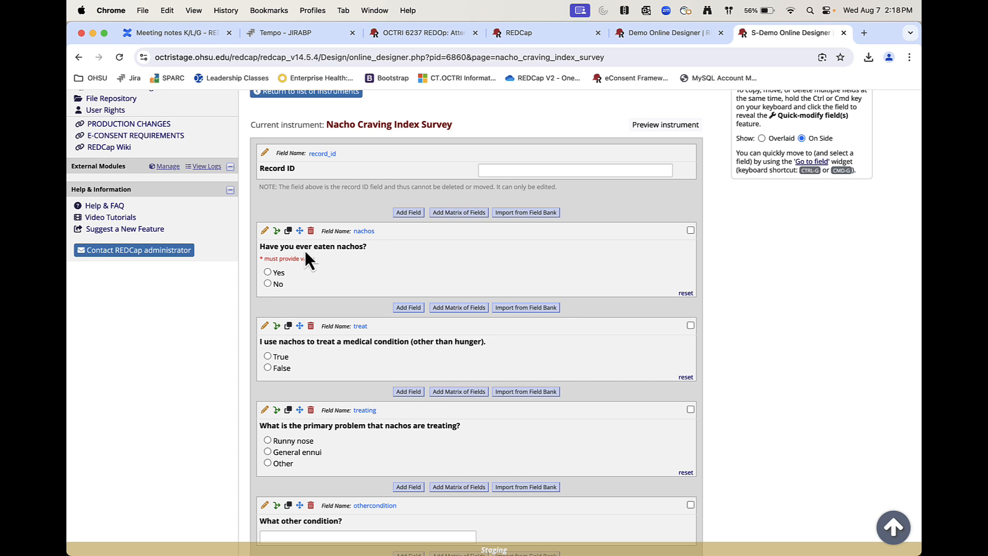
Review the searchable list of target fields for moving nachos in the staging project, and cancel the move.
left_click(300, 232)
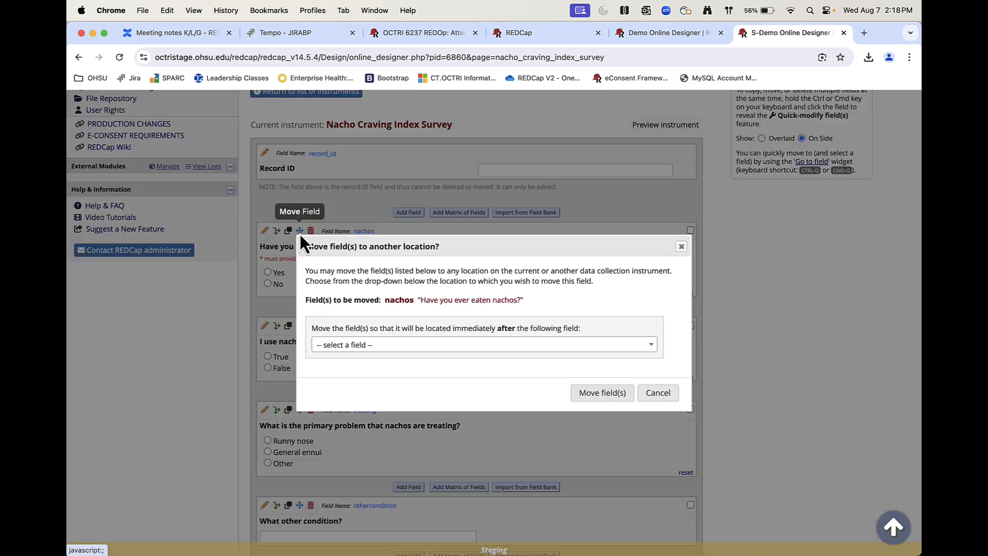
left_click(509, 348)
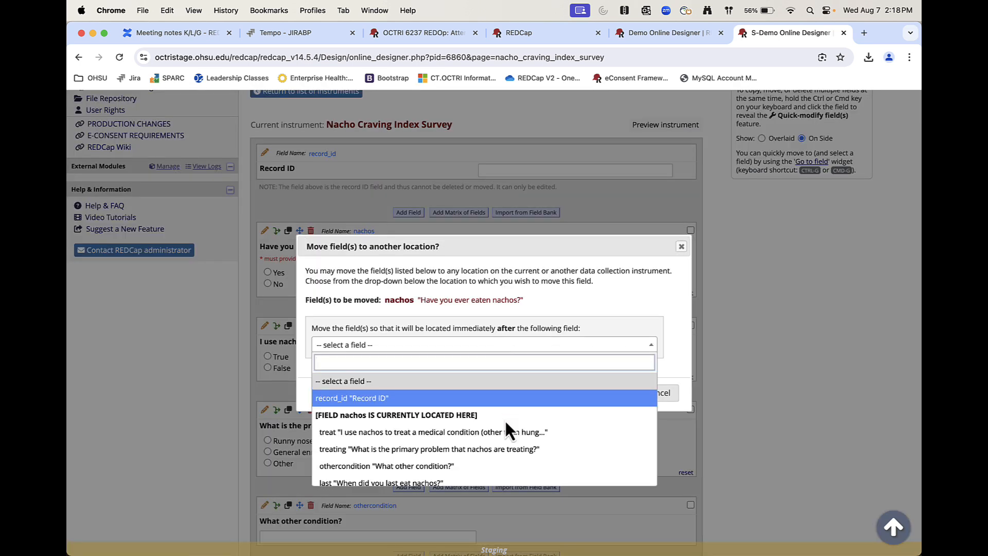
scroll(489, 432, "down", 3)
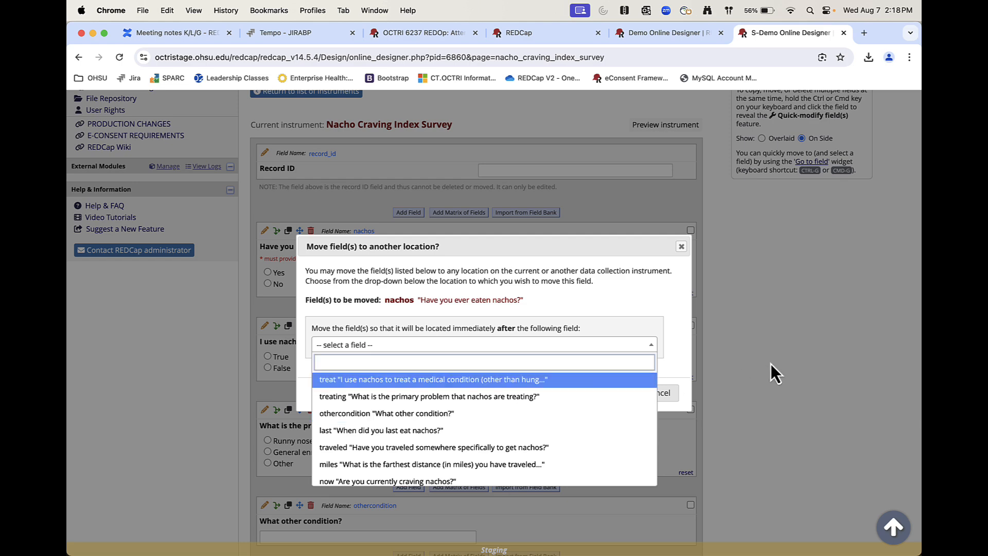
left_click(678, 394)
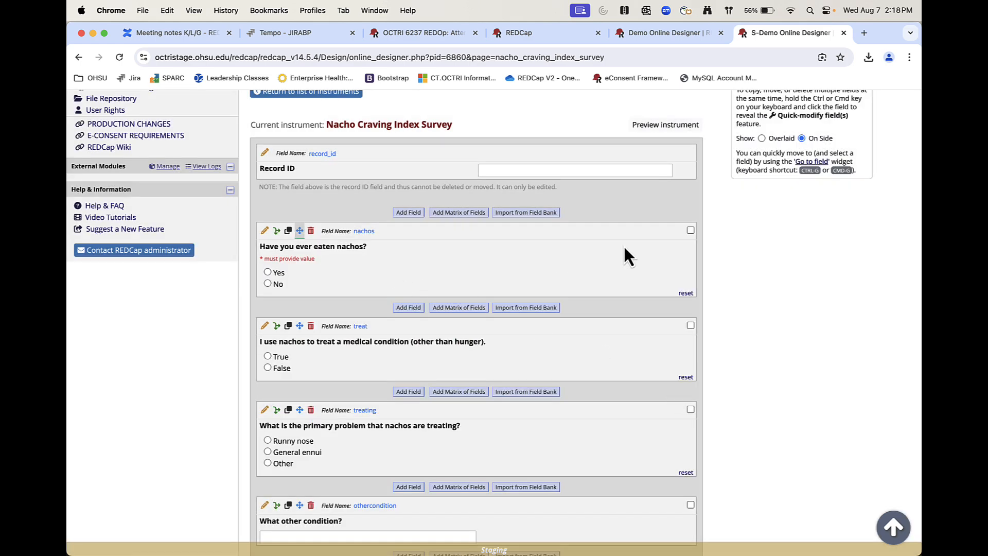
Select the treat and treating fields together for quick modification.
scroll(624, 248, "down", 1)
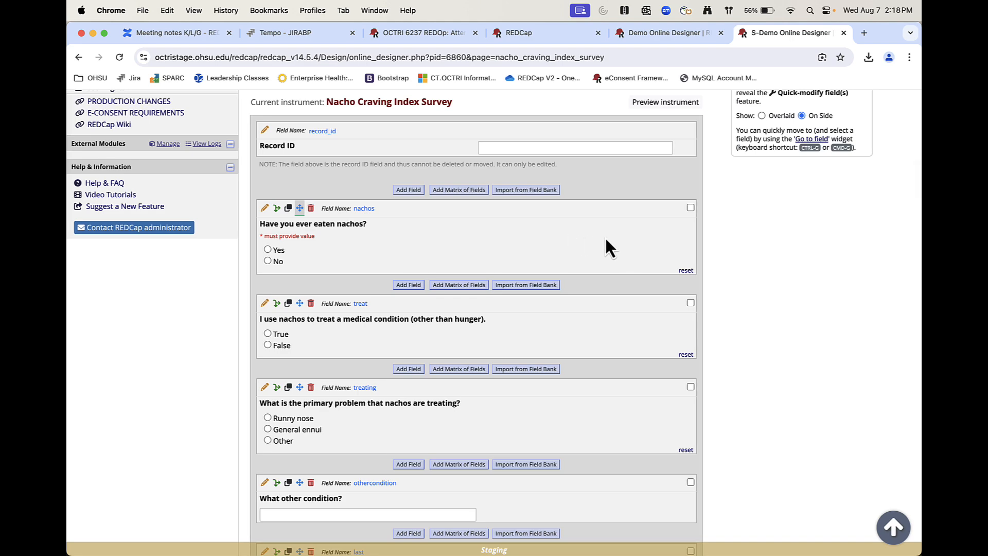
scroll(585, 309, "down", 2)
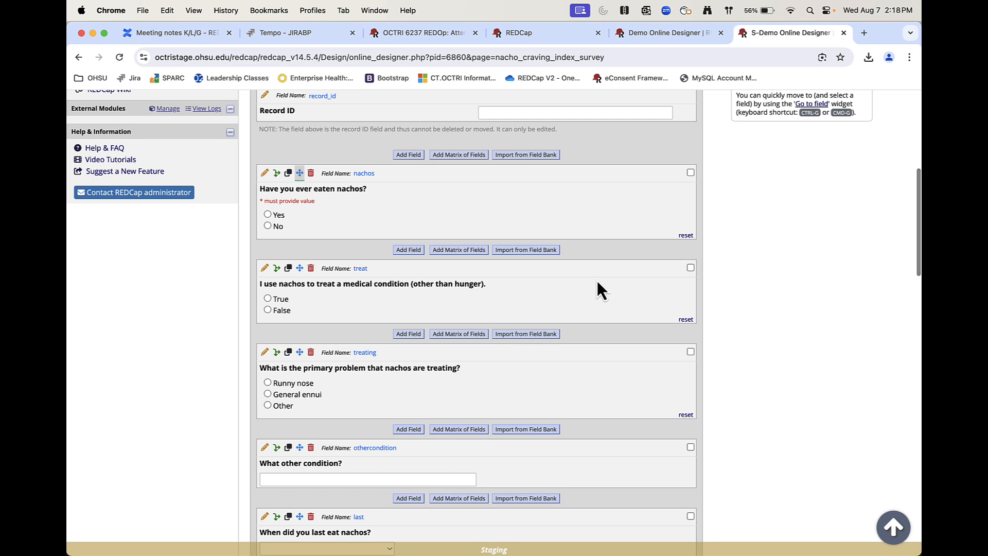
left_click(690, 268)
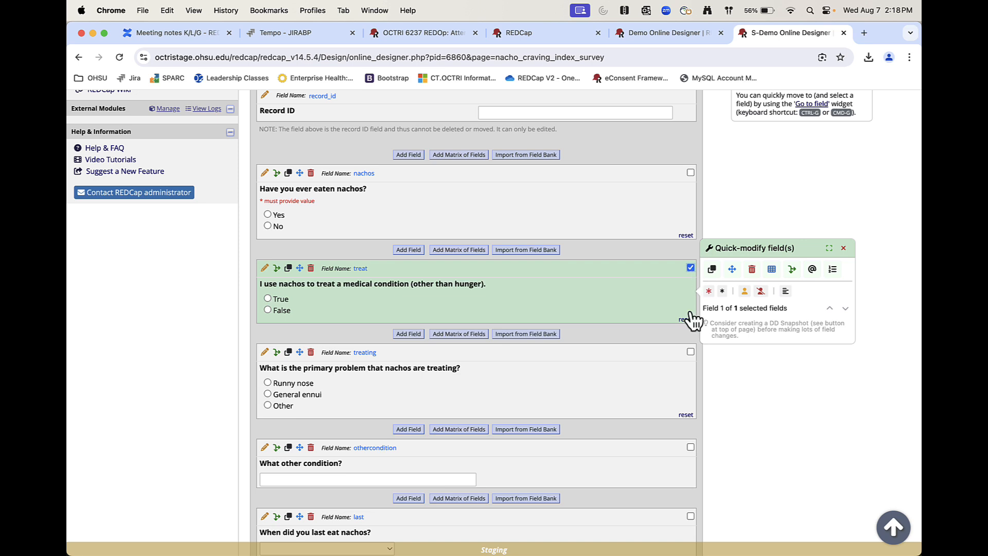
left_click(691, 352)
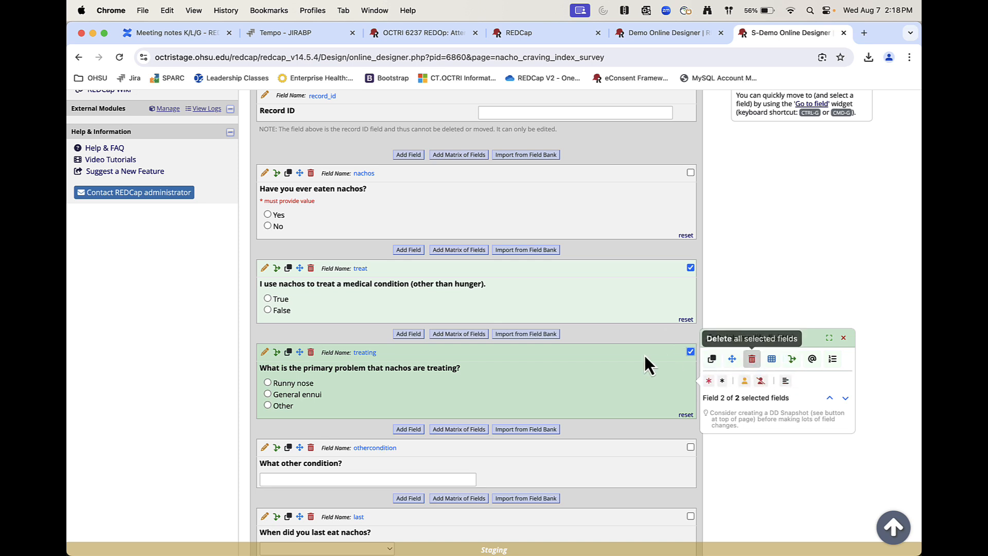
Add the new branching logic [nachos] = '1' to both selected fields, treat and treating.
left_click(792, 359)
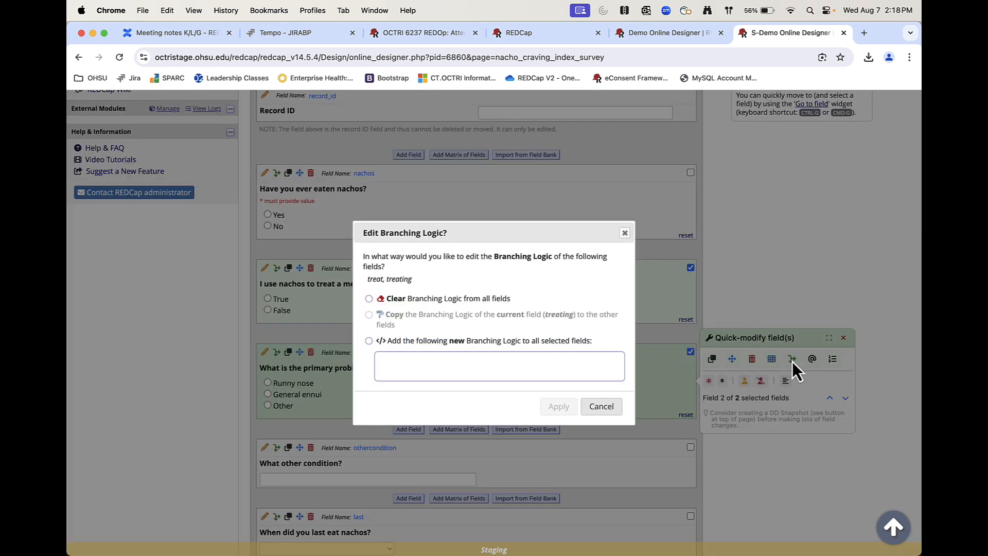
left_click(369, 341)
left_click(450, 367)
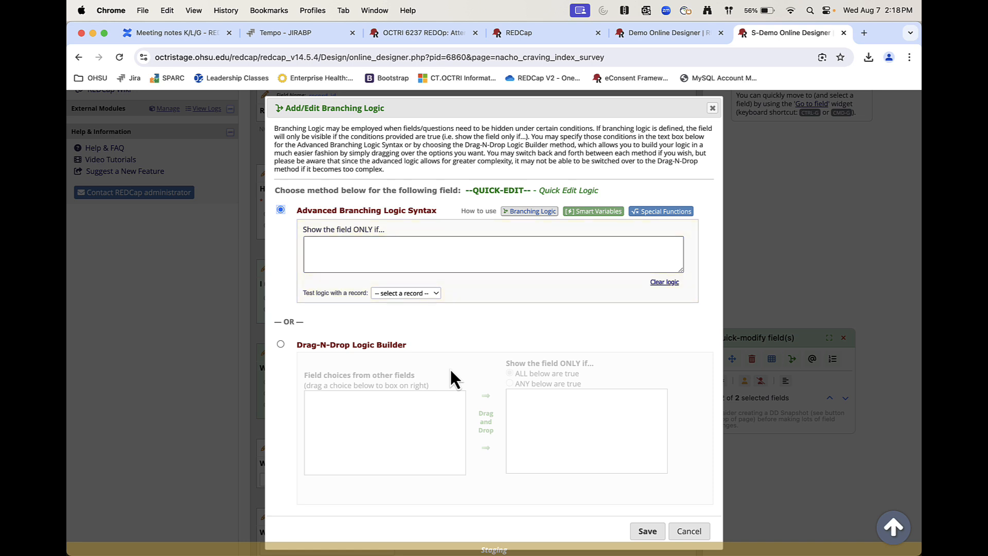
left_click(435, 262)
type("[")
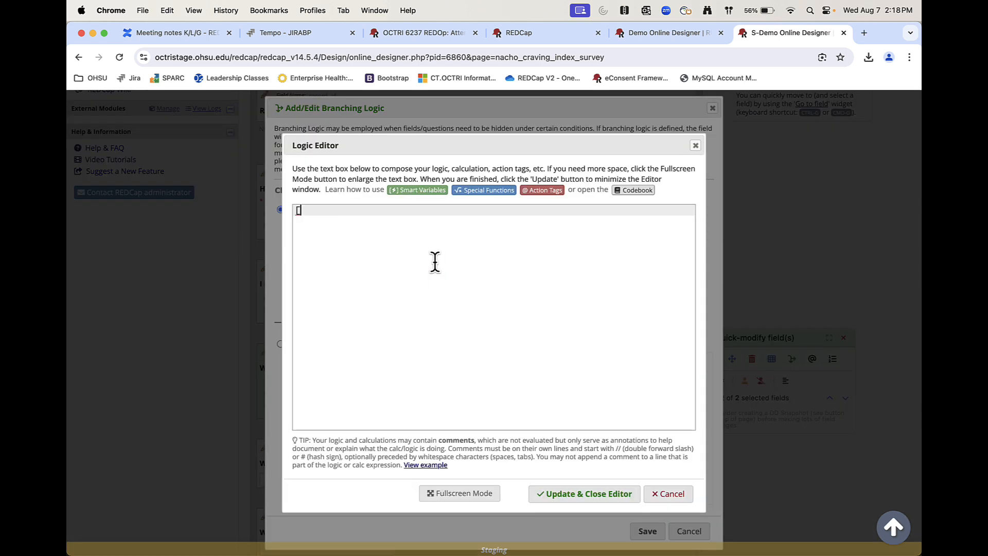
type("nachos] = '1'")
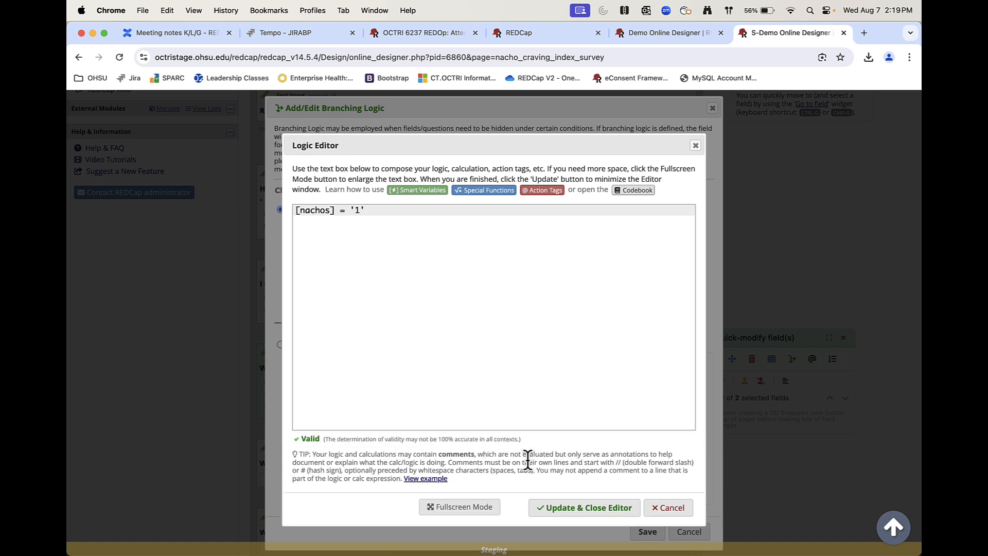
left_click(587, 509)
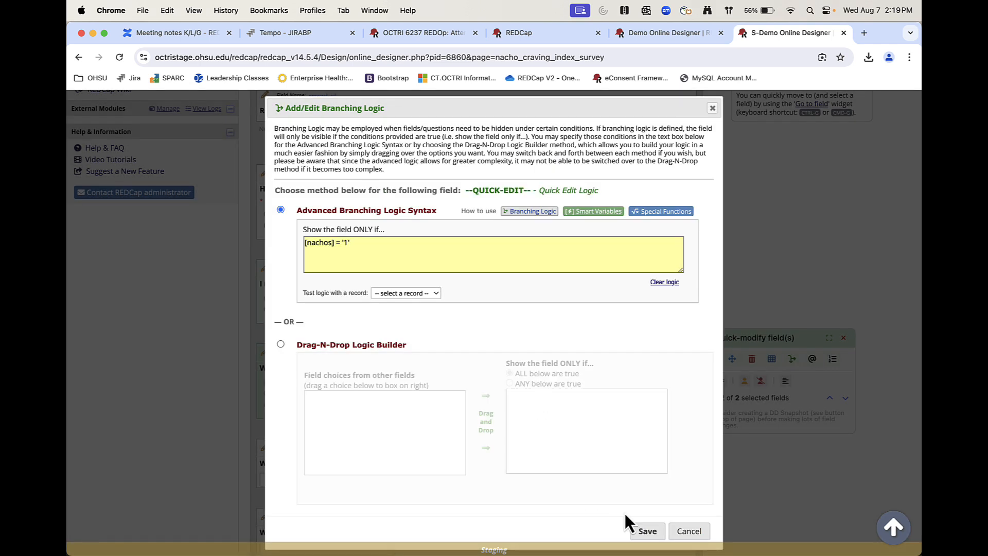
left_click(659, 536)
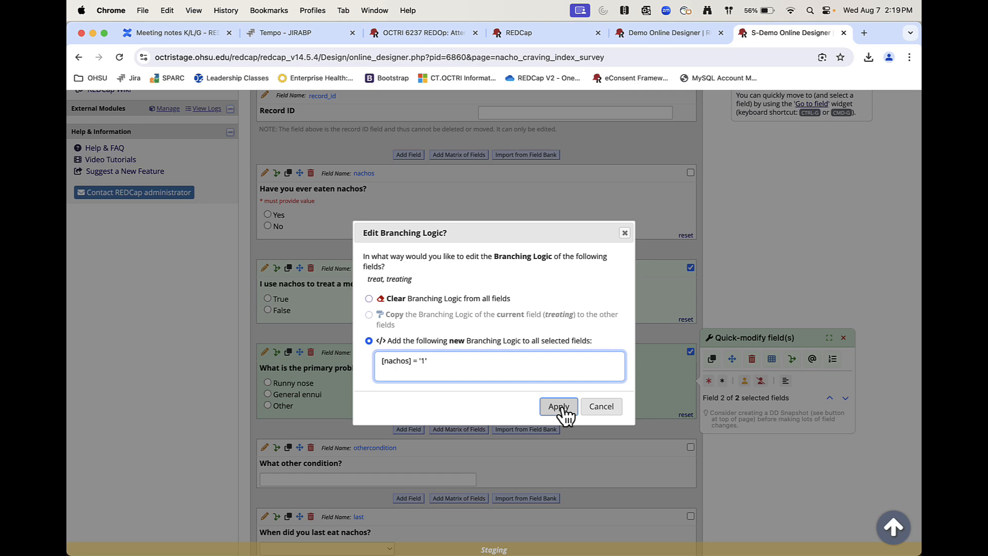
left_click(559, 407)
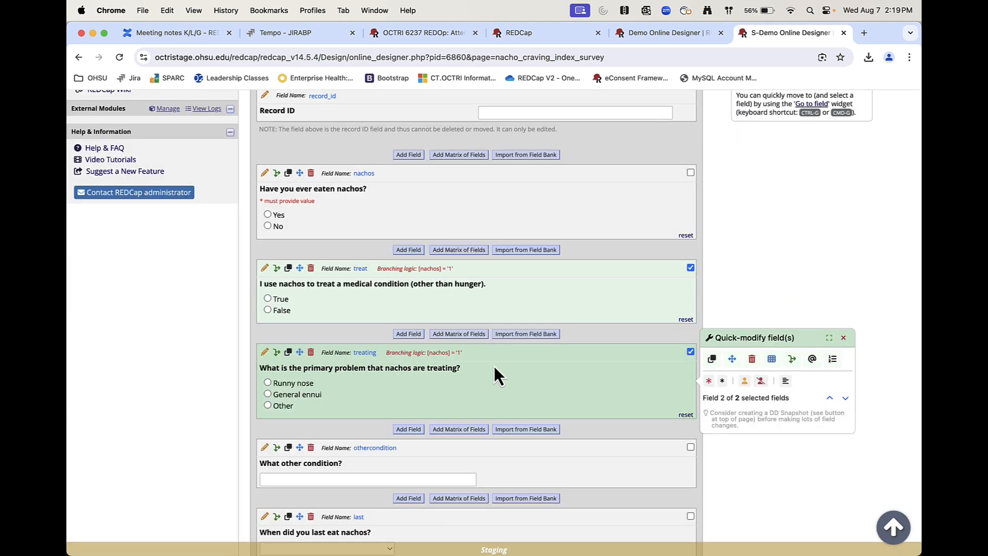
Clear the branching logic from the selected treat and treating fields.
left_click(792, 361)
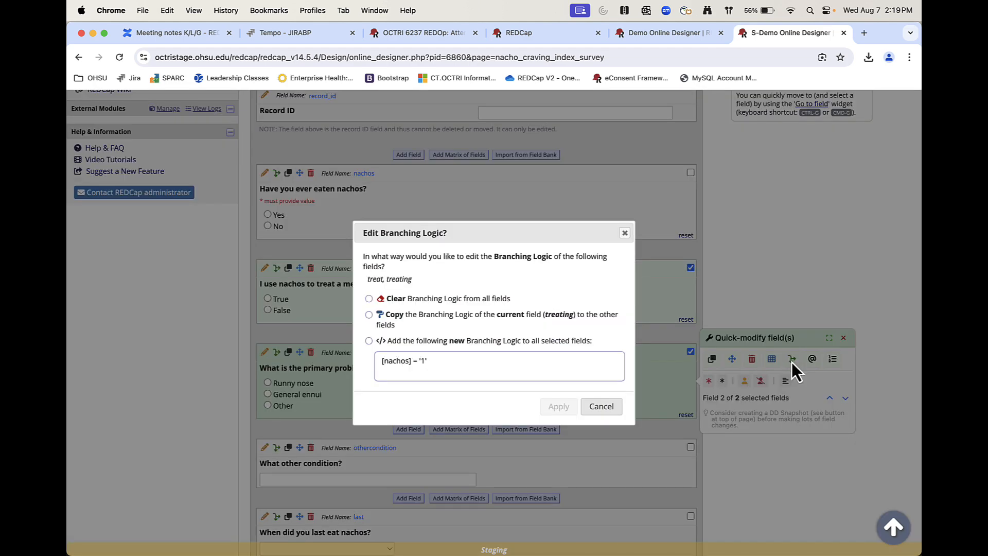
left_click(368, 299)
left_click(559, 407)
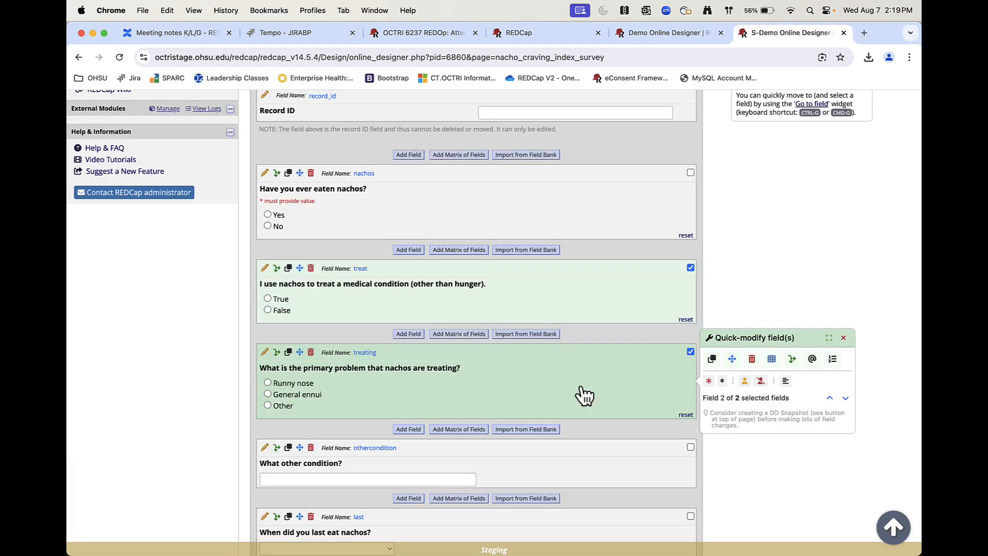
left_click(813, 359)
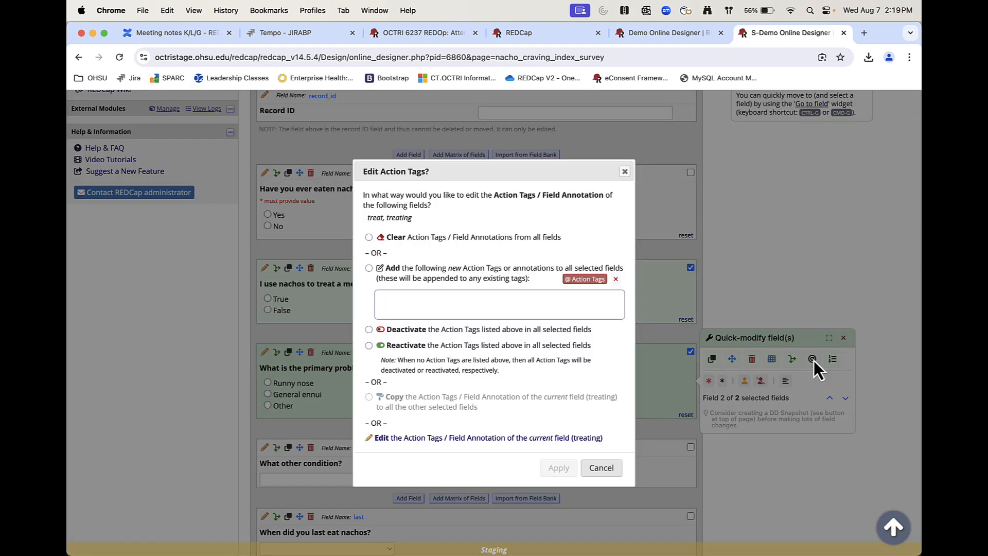
left_click(369, 269)
left_click(523, 304)
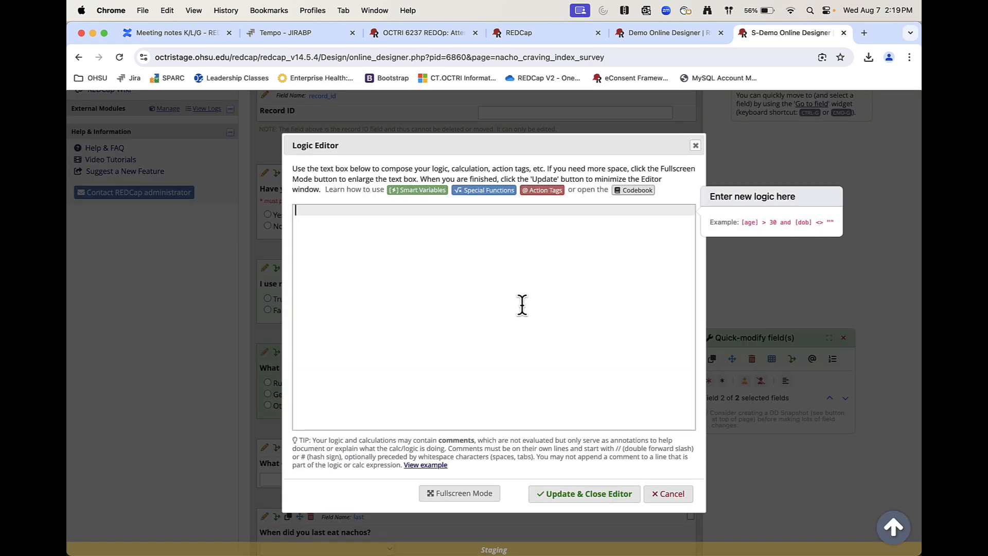
type("@HIDDEN")
left_click(589, 502)
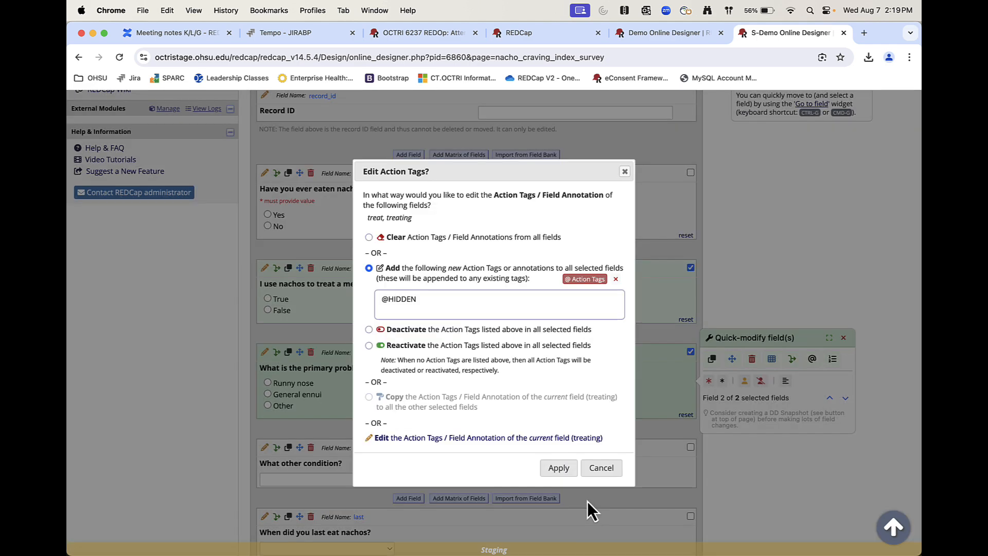
left_click(558, 467)
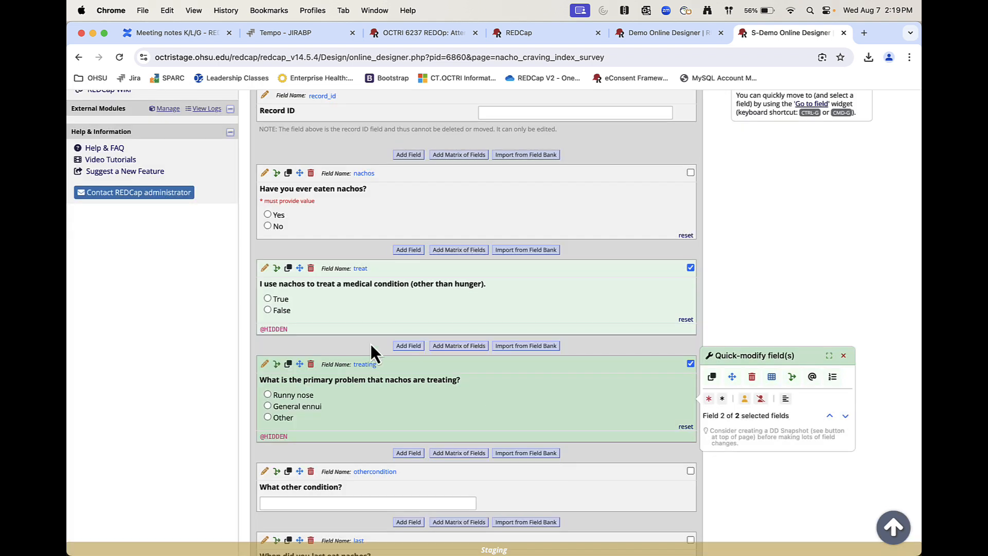
scroll(558, 400, "down", 1)
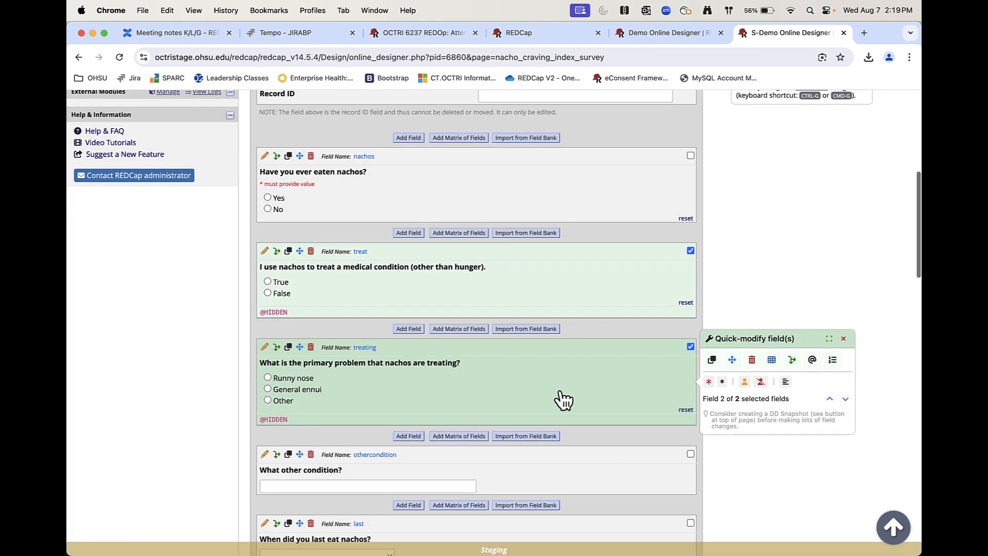